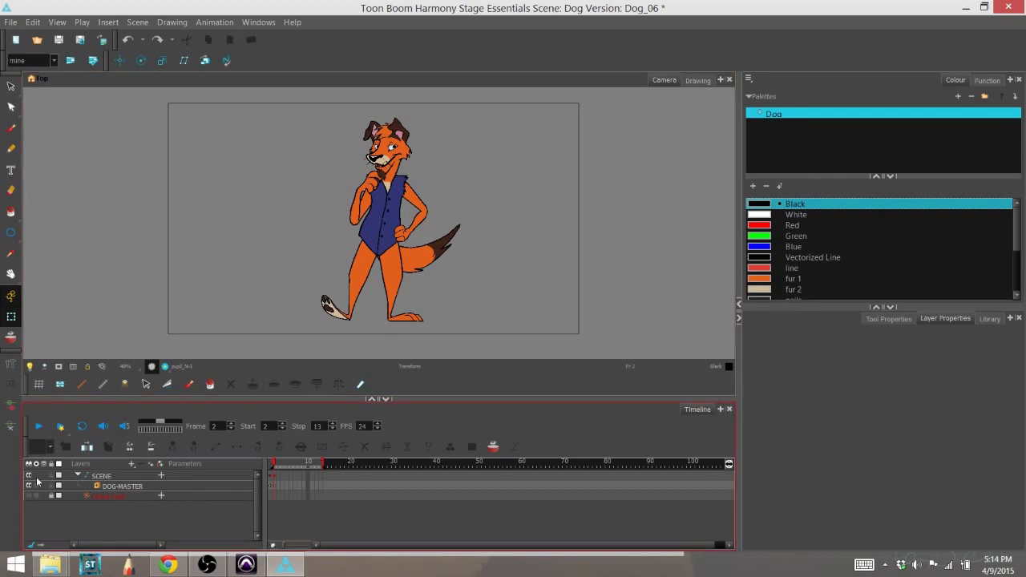
Step: Select the DOG-MASTER layer in the Timeline and open its right-click context menu
{"action": "left_click", "coordinate": [145, 487]}
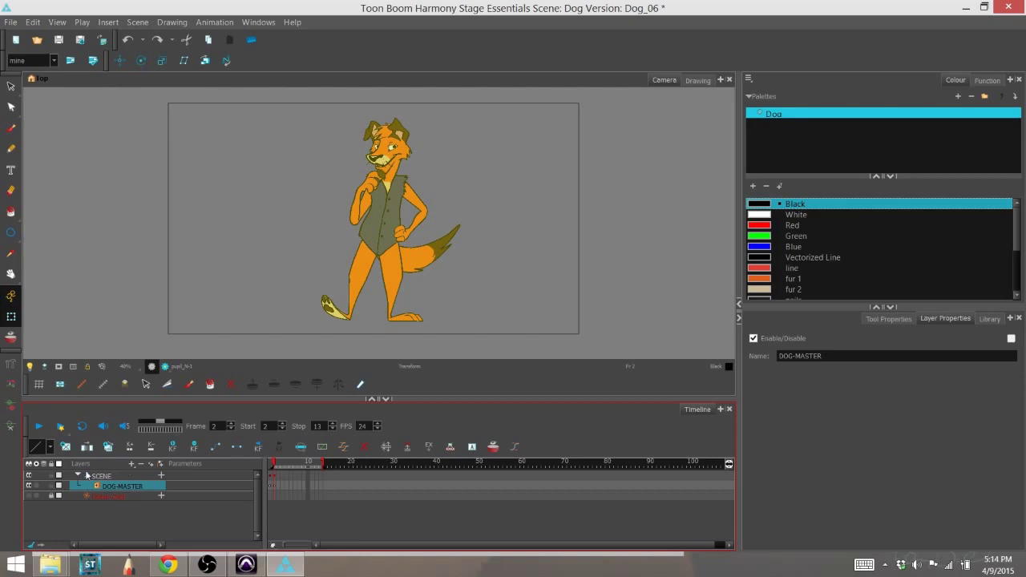
{"action": "left_click", "coordinate": [156, 495]}
{"action": "left_click", "coordinate": [155, 486]}
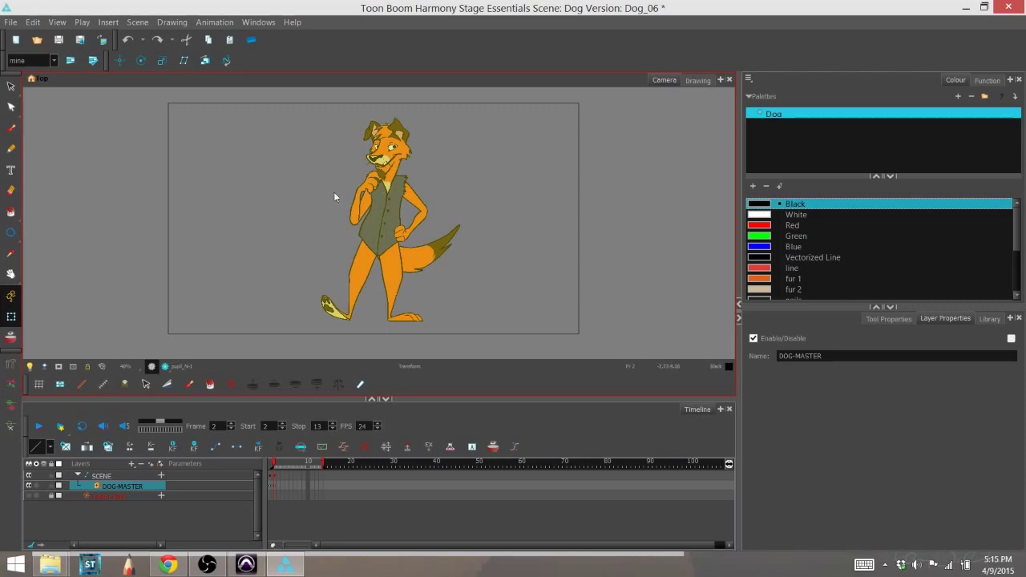
{"action": "right_click", "coordinate": [137, 490]}
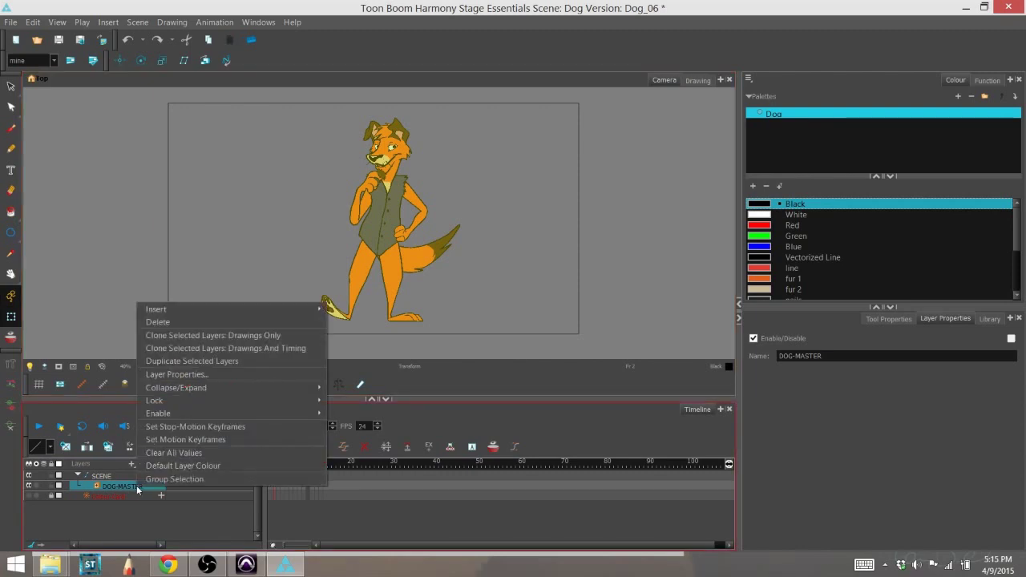
Step: Clone DOG-MASTER with drawings and timing, placing the original below the new DOG-MASTER_1
{"action": "left_click", "coordinate": [198, 348]}
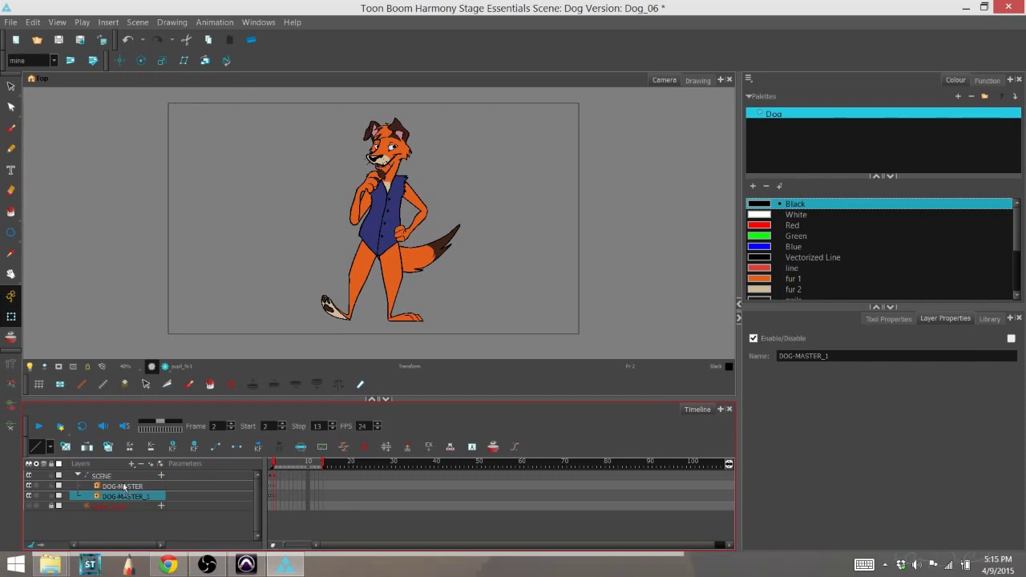
{"action": "left_click_drag", "start_coordinate": [125, 484], "coordinate": [130, 494]}
Step: Rename the cloned DOG-MASTER_1 layer to DOG_glow
{"action": "left_click", "coordinate": [136, 487]}
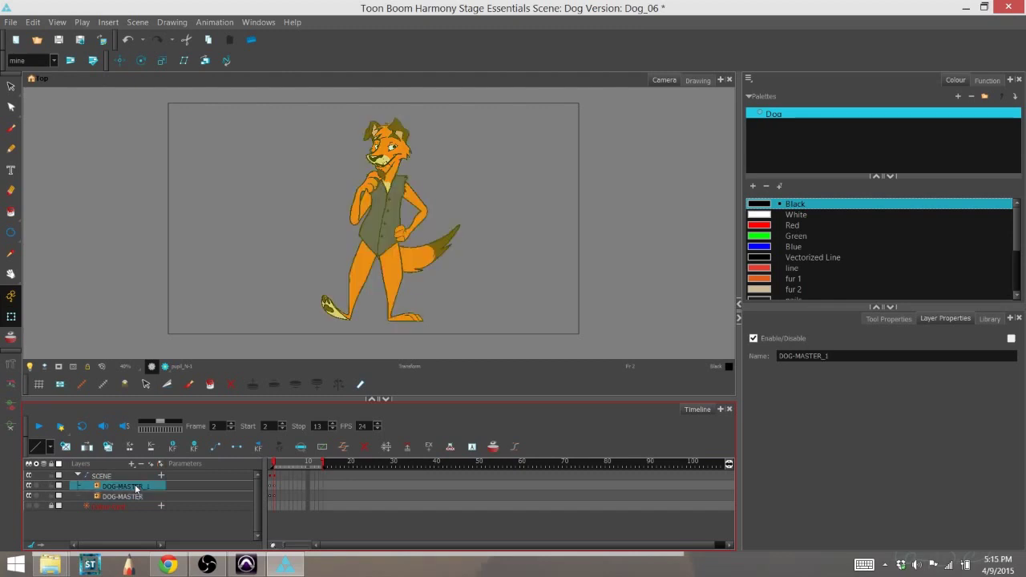
{"action": "double_click", "coordinate": [136, 487]}
{"action": "type", "text": "DOG_"}
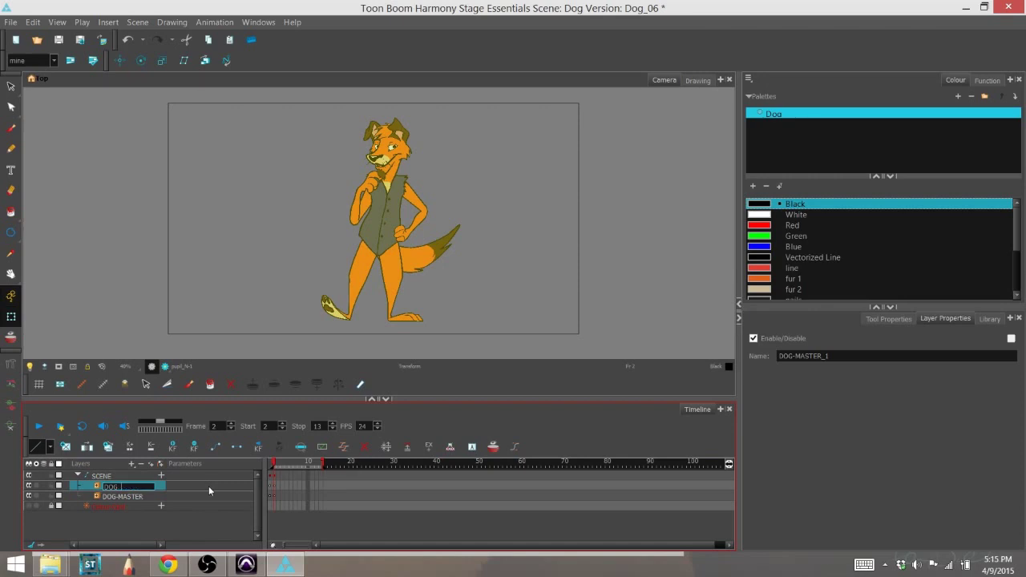
{"action": "type", "text": "plow"}
{"action": "key", "text": "Return"}
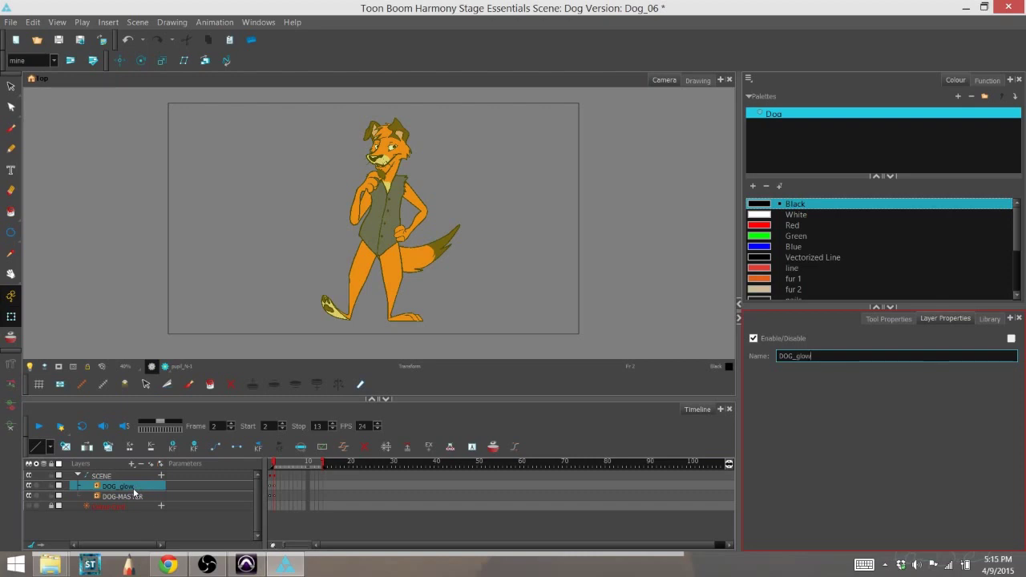
Step: Insert a new Glow effect layer from the Timeline's add-layer Effects list
{"action": "left_click", "coordinate": [110, 22]}
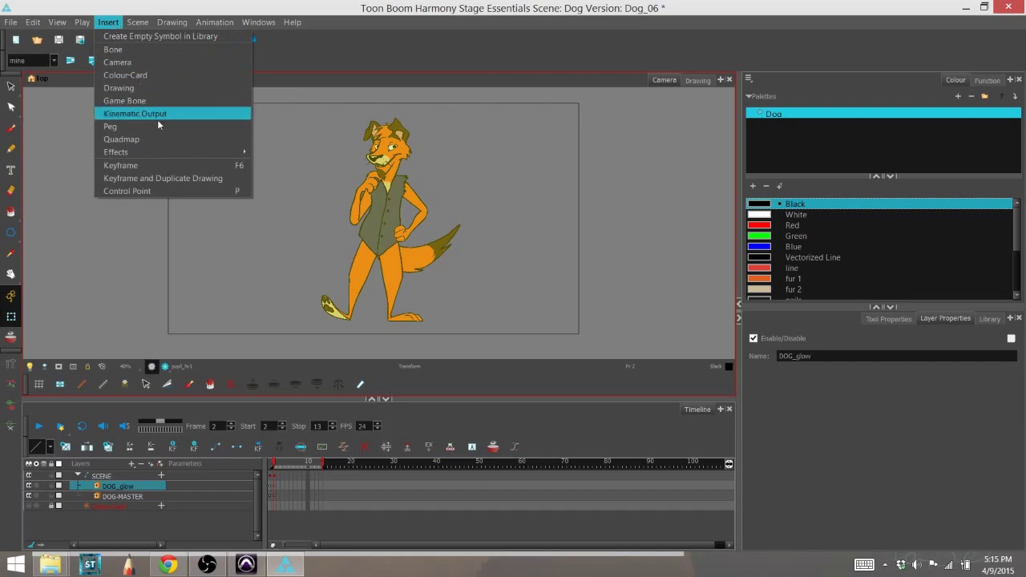
{"action": "mouse_move", "coordinate": [164, 151]}
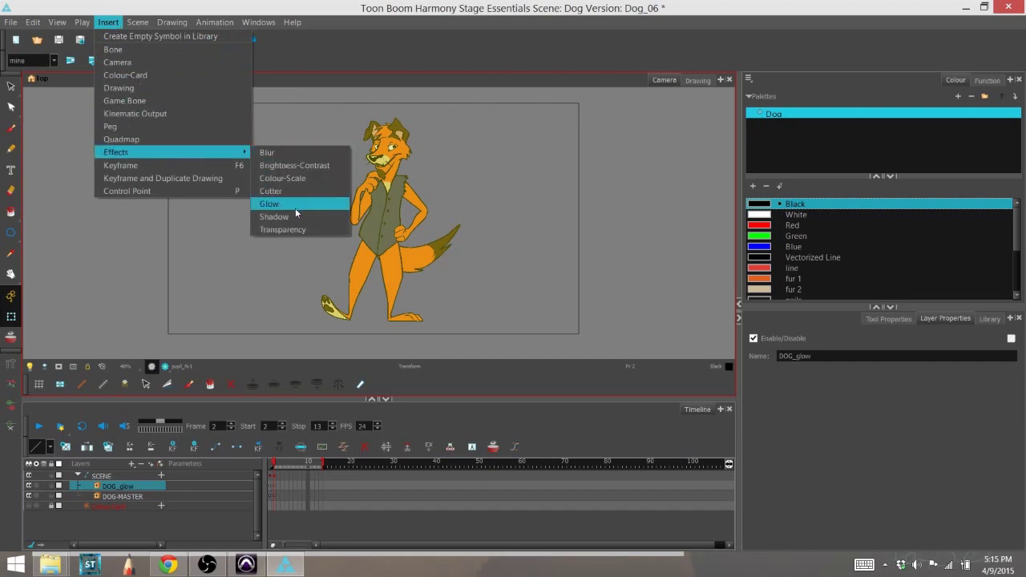
{"action": "left_click", "coordinate": [186, 525]}
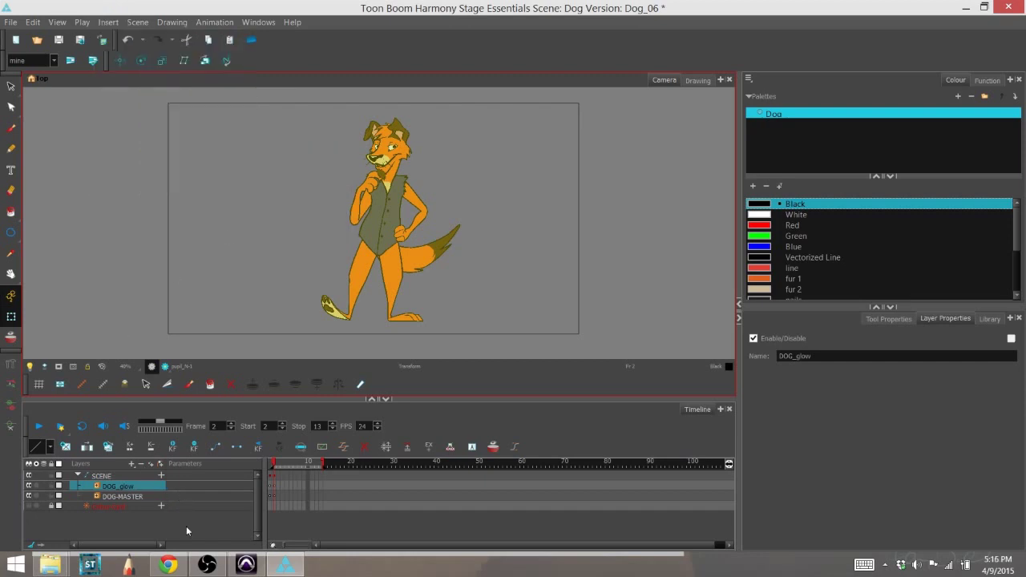
{"action": "left_click", "coordinate": [186, 526]}
{"action": "right_click", "coordinate": [139, 482]}
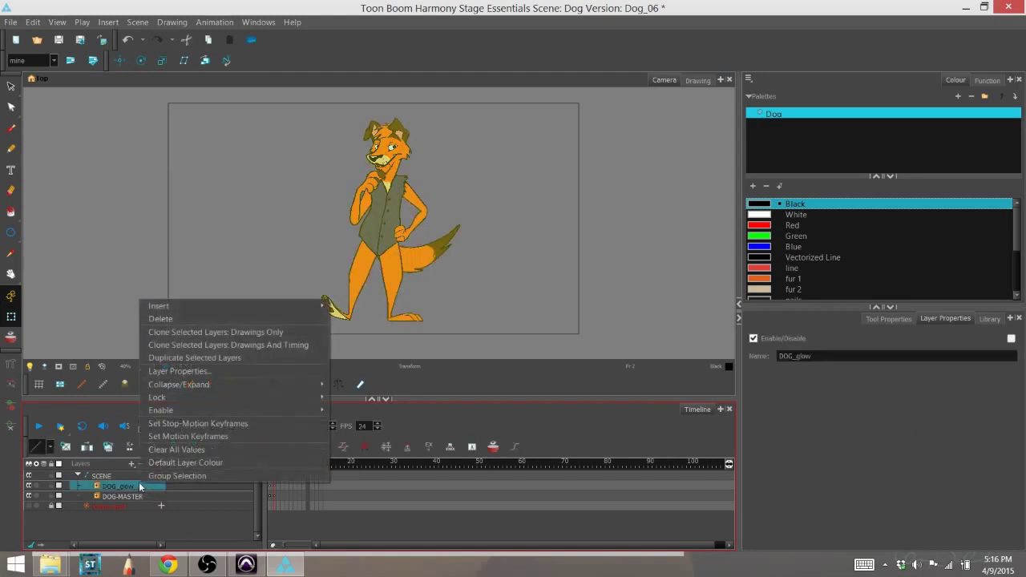
{"action": "mouse_move", "coordinate": [195, 308]}
{"action": "mouse_move", "coordinate": [369, 411]}
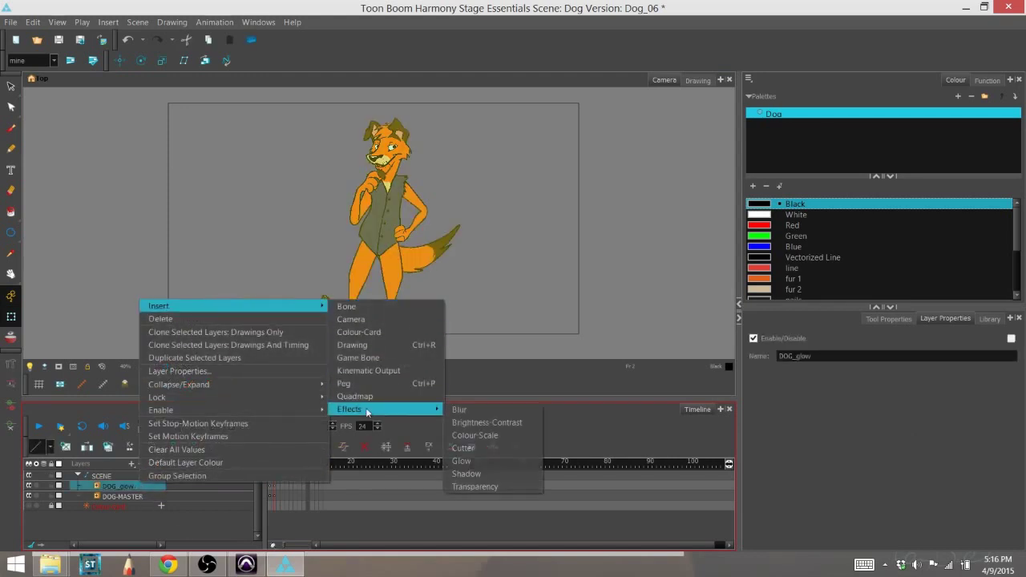
{"action": "left_click", "coordinate": [106, 551]}
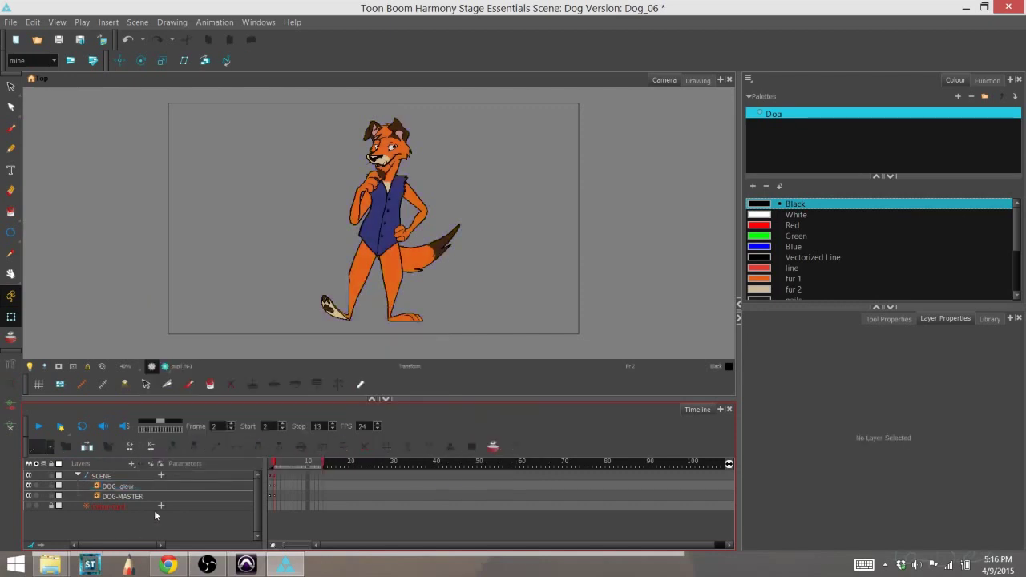
{"action": "left_click", "coordinate": [132, 467]}
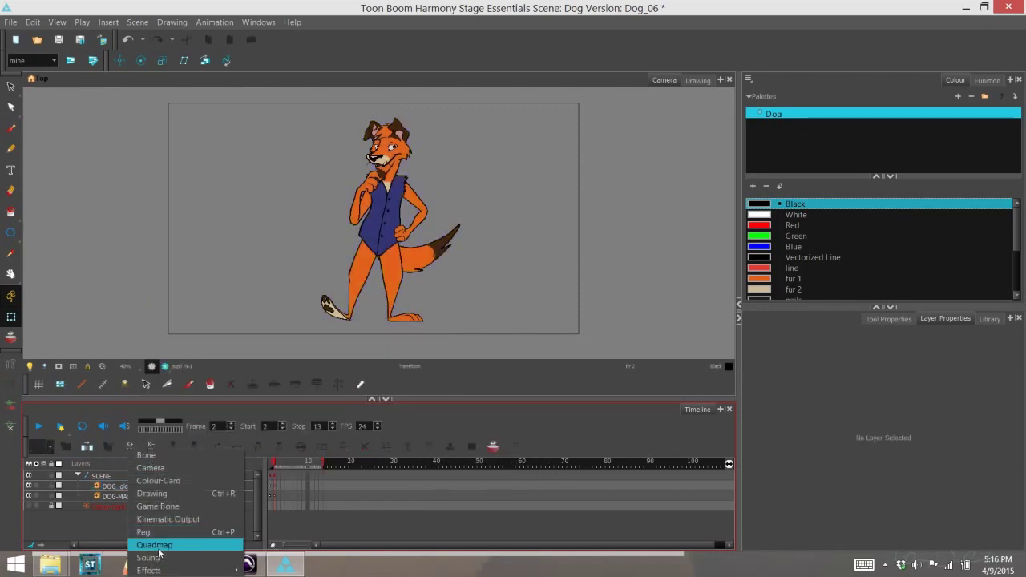
{"action": "mouse_move", "coordinate": [192, 571]}
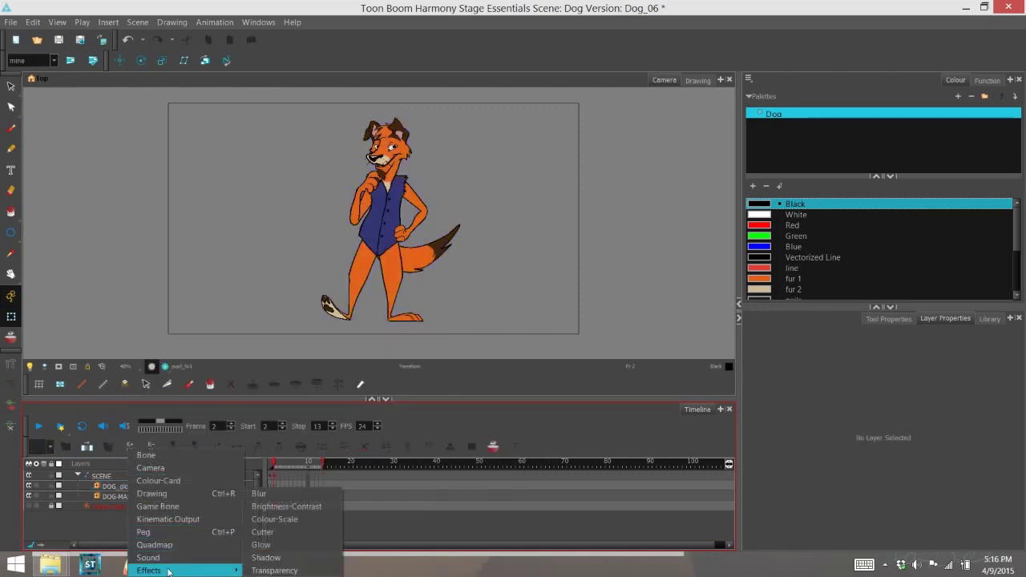
{"action": "left_click", "coordinate": [283, 545]}
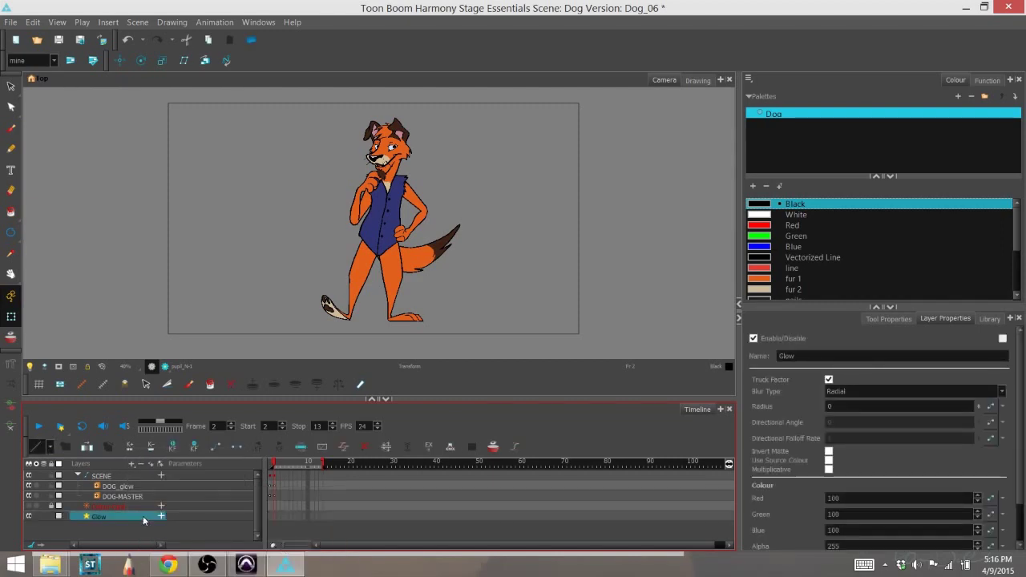
Step: Drag the Glow layer onto DOG_glow so it becomes that layer's child
{"action": "left_click_drag", "start_coordinate": [127, 515], "coordinate": [124, 490]}
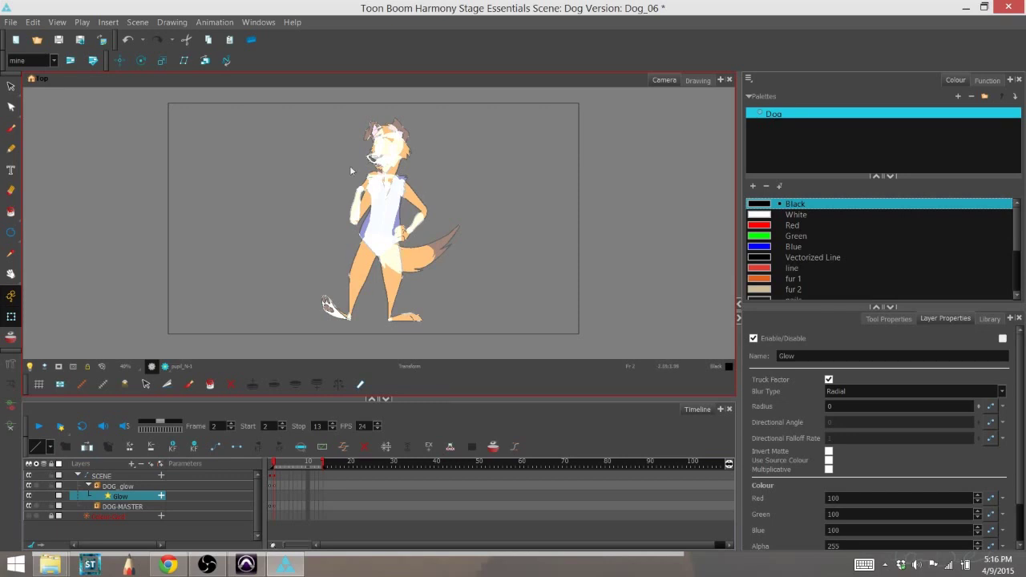
Step: Switch to Render View and toggle the Glow layer off and back on to compare
{"action": "left_click", "coordinate": [164, 368]}
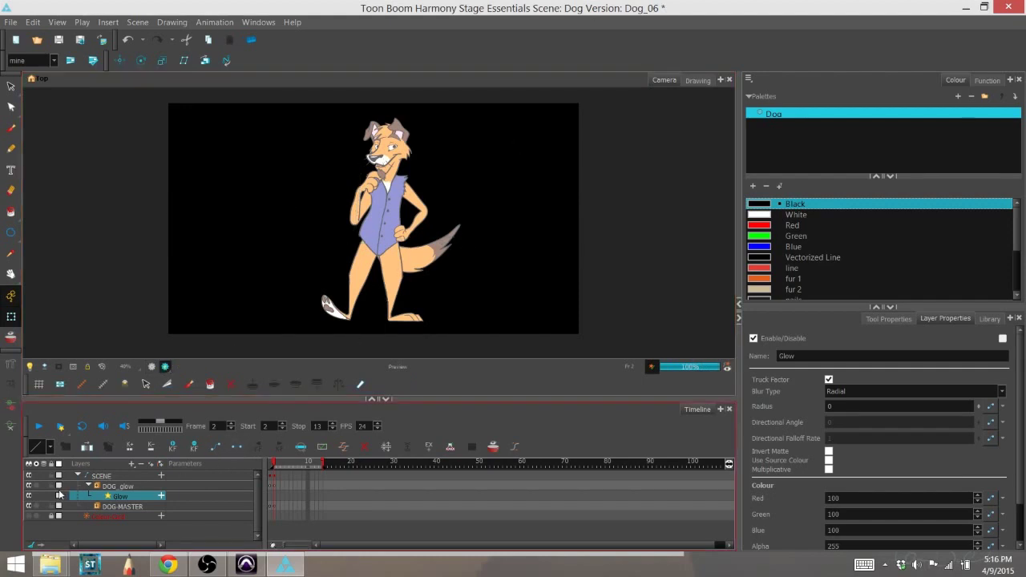
{"action": "left_click", "coordinate": [29, 490]}
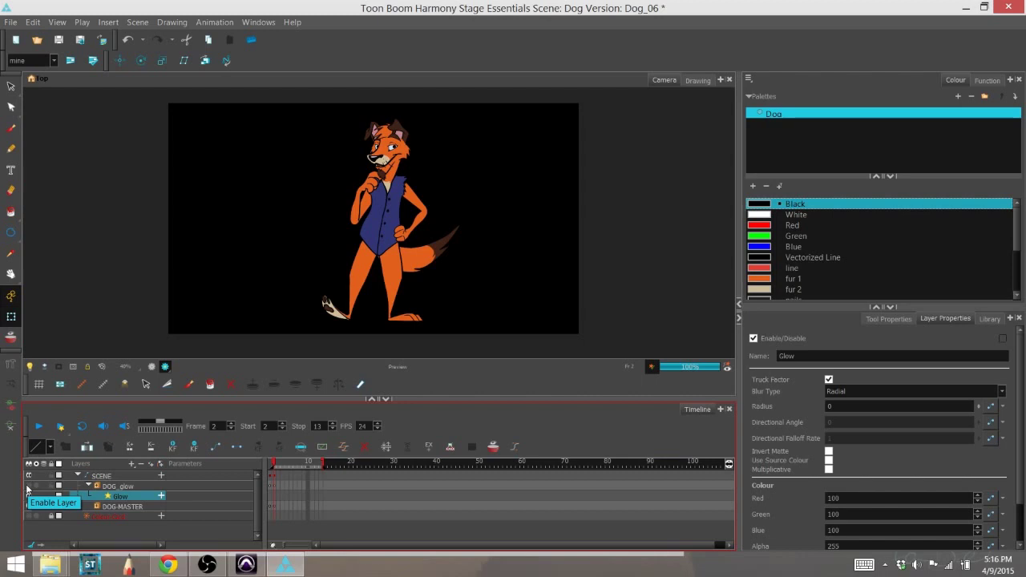
{"action": "left_click", "coordinate": [27, 487]}
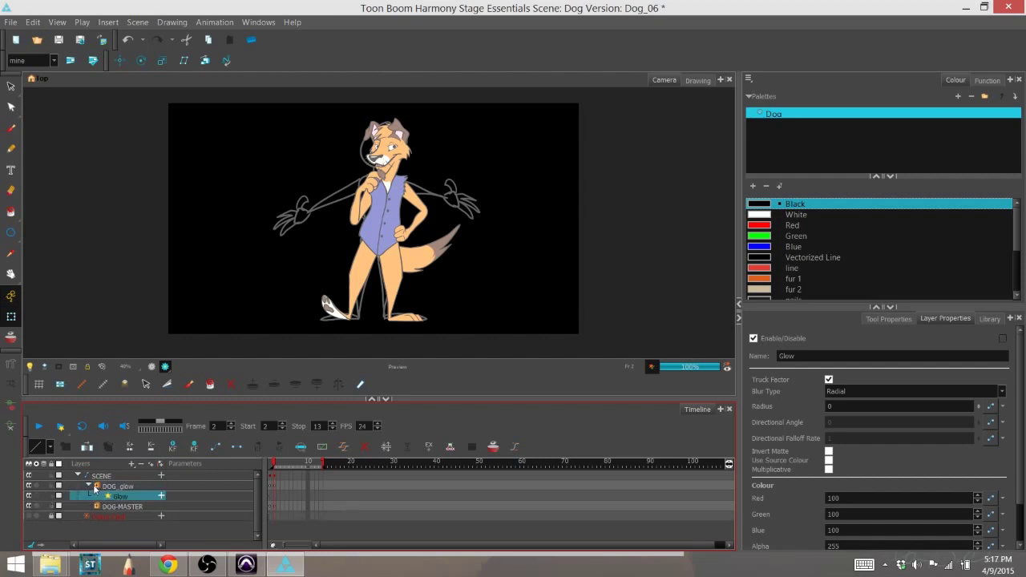
Step: Expand DOG_glow, disable its basic_stick guide layer, and collapse the group again
{"action": "left_click", "coordinate": [90, 488]}
{"action": "left_click", "coordinate": [30, 507]}
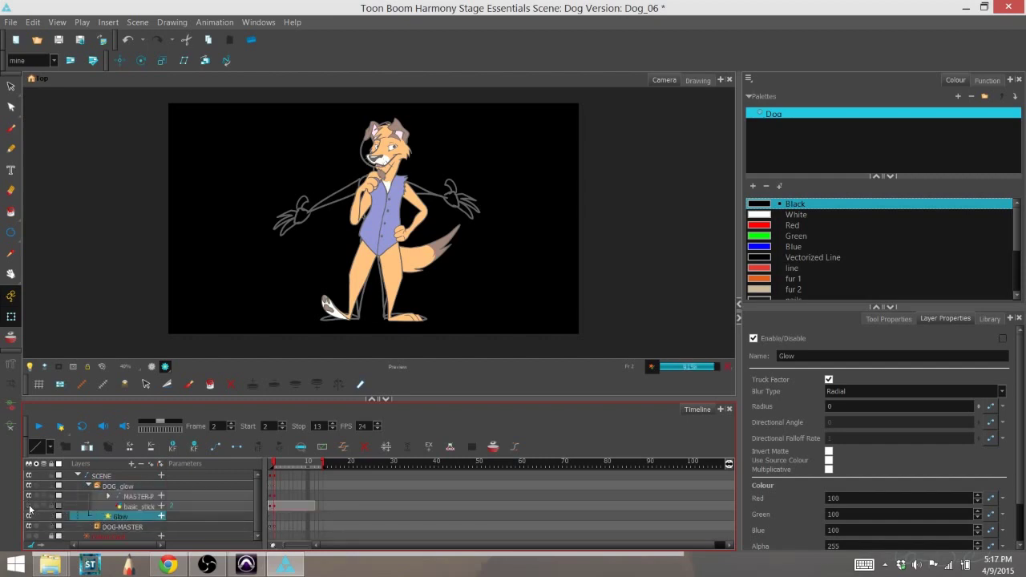
{"action": "left_click", "coordinate": [88, 486]}
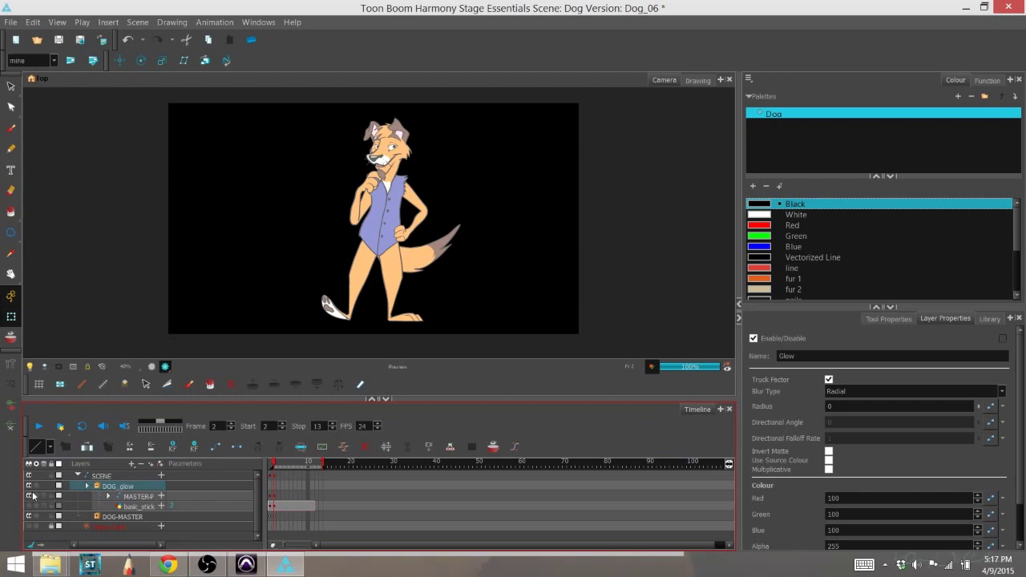
{"action": "left_click", "coordinate": [96, 486]}
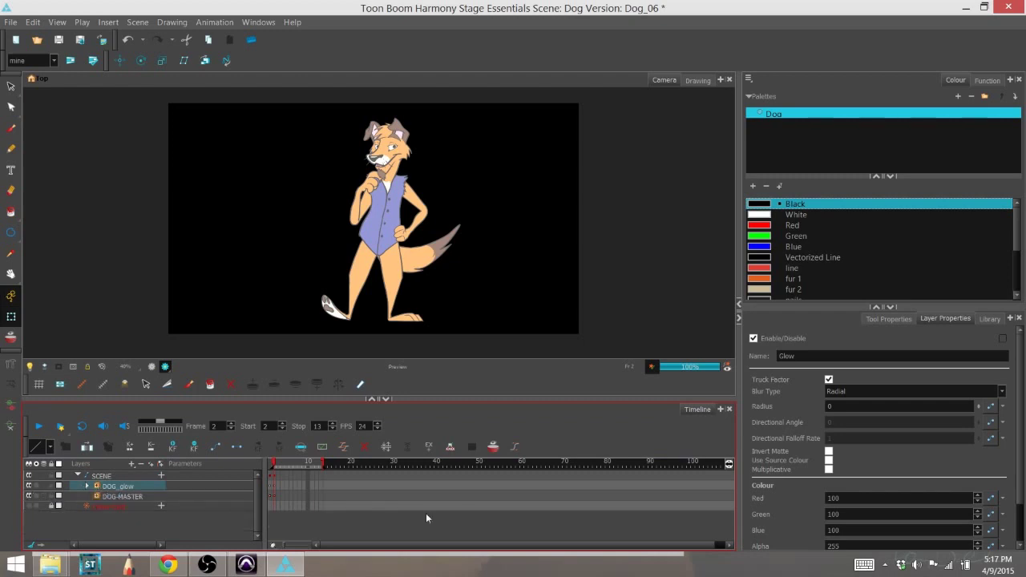
Step: Select the Glow effect under DOG_glow and open its colour swatch below Alpha
{"action": "left_click", "coordinate": [88, 488]}
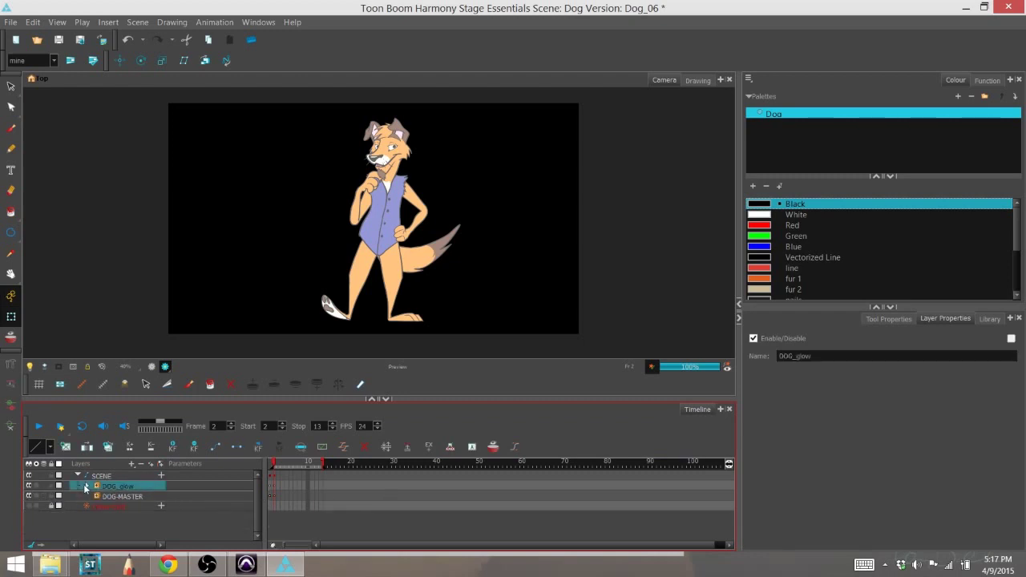
{"action": "left_click", "coordinate": [88, 486]}
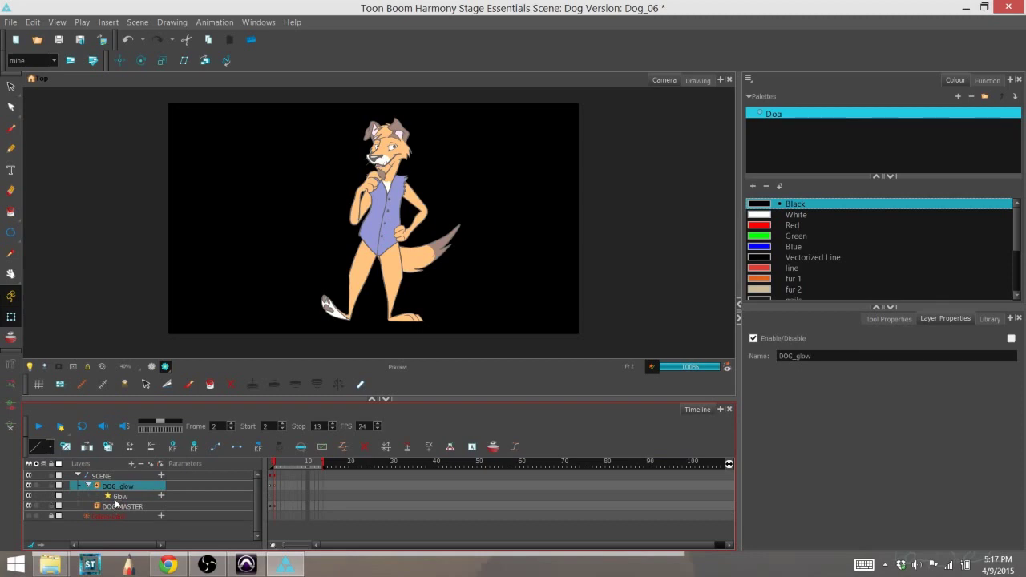
{"action": "left_click", "coordinate": [117, 496]}
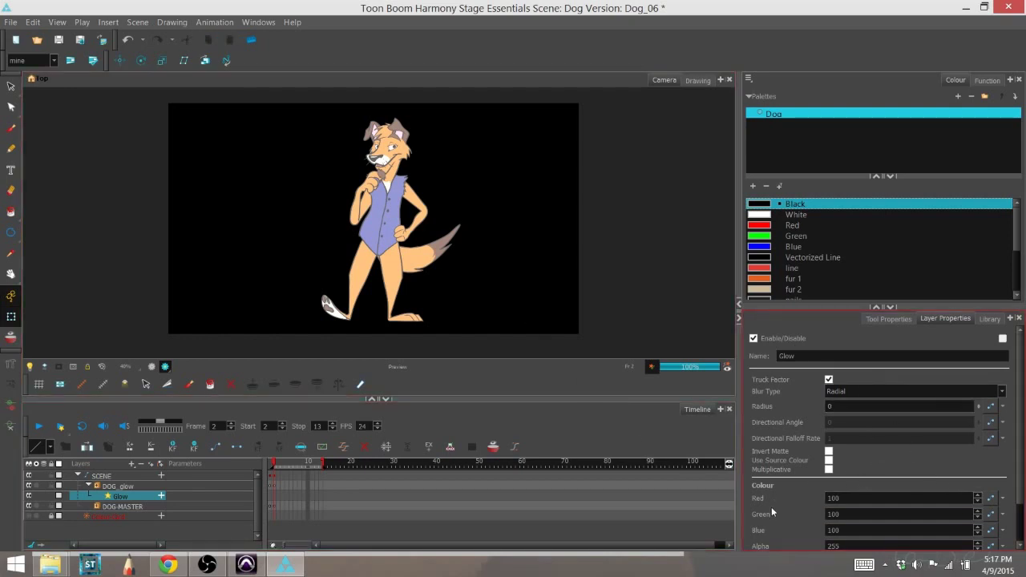
{"action": "scroll", "coordinate": [771, 506], "scroll_direction": "down", "scroll_amount": 2}
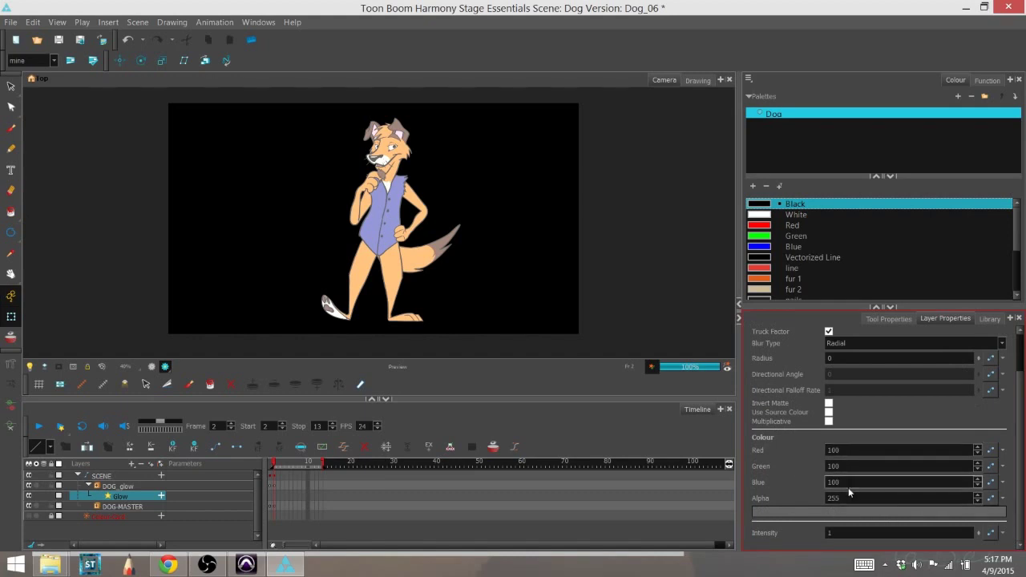
{"action": "left_click", "coordinate": [850, 513]}
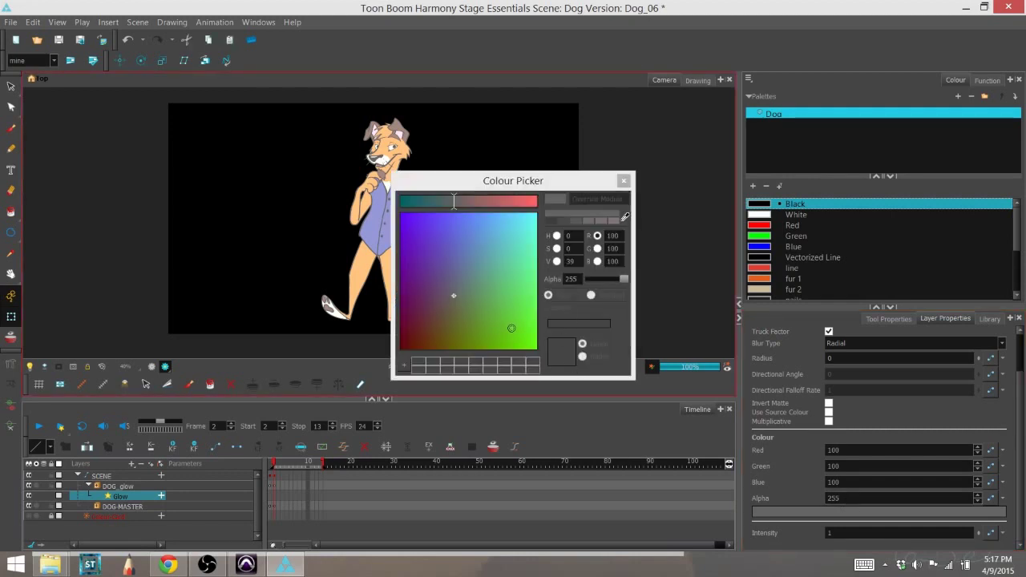
Step: Set the Glow colour to green (R100 G201 B33) and close the Colour Picker
{"action": "mouse_move", "coordinate": [511, 328]}
{"action": "left_mouse_down"}
{"action": "mouse_move", "coordinate": [528, 334]}
{"action": "mouse_move", "coordinate": [508, 331]}
{"action": "left_mouse_up"}
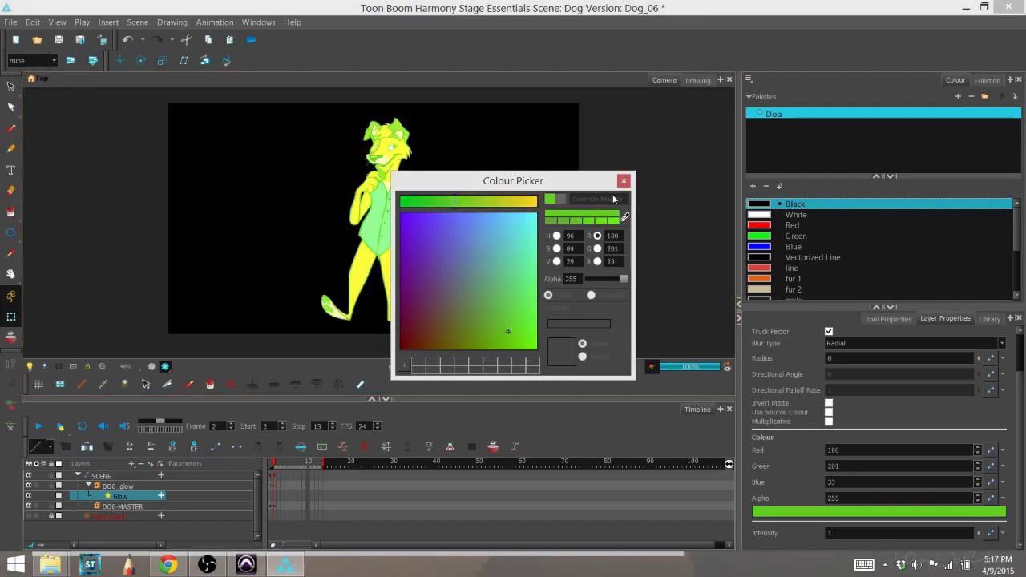
{"action": "left_click", "coordinate": [624, 181]}
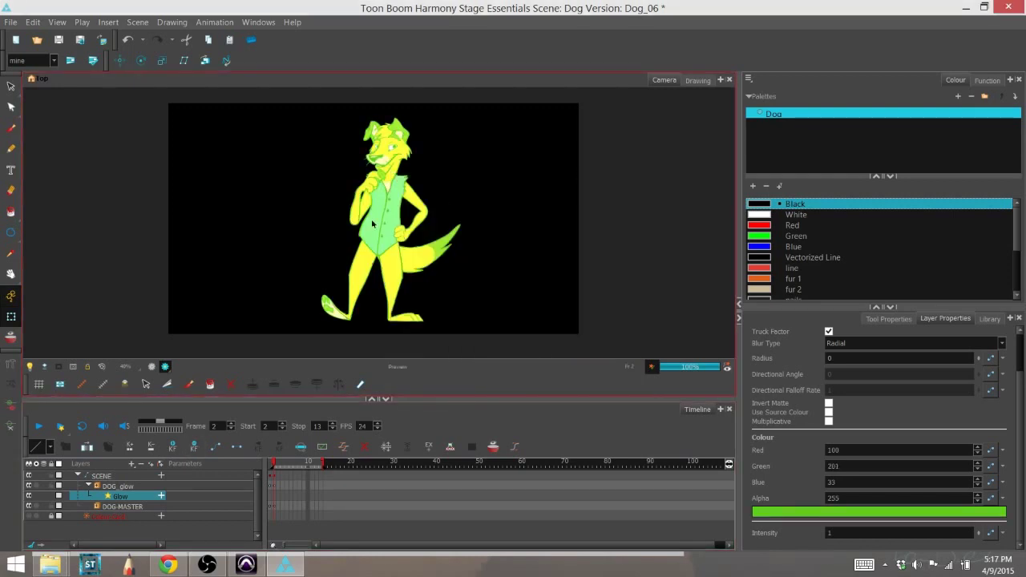
{"action": "left_click", "coordinate": [136, 545]}
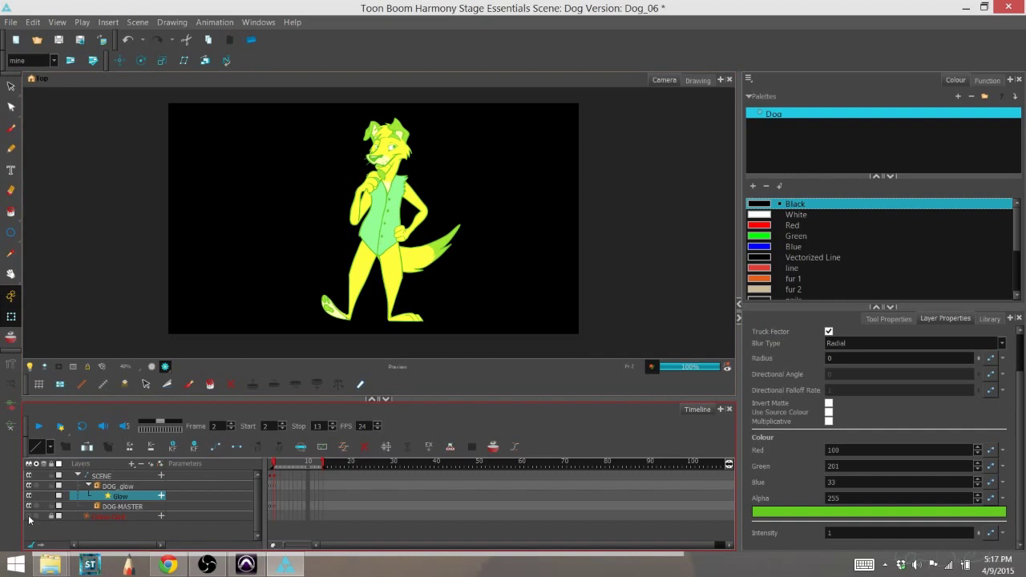
Step: Enable the grey colour card layer behind the dog
{"action": "left_click", "coordinate": [29, 516]}
{"action": "left_click", "coordinate": [462, 204]}
{"action": "scroll", "coordinate": [416, 230], "scroll_direction": "up", "scroll_amount": 2}
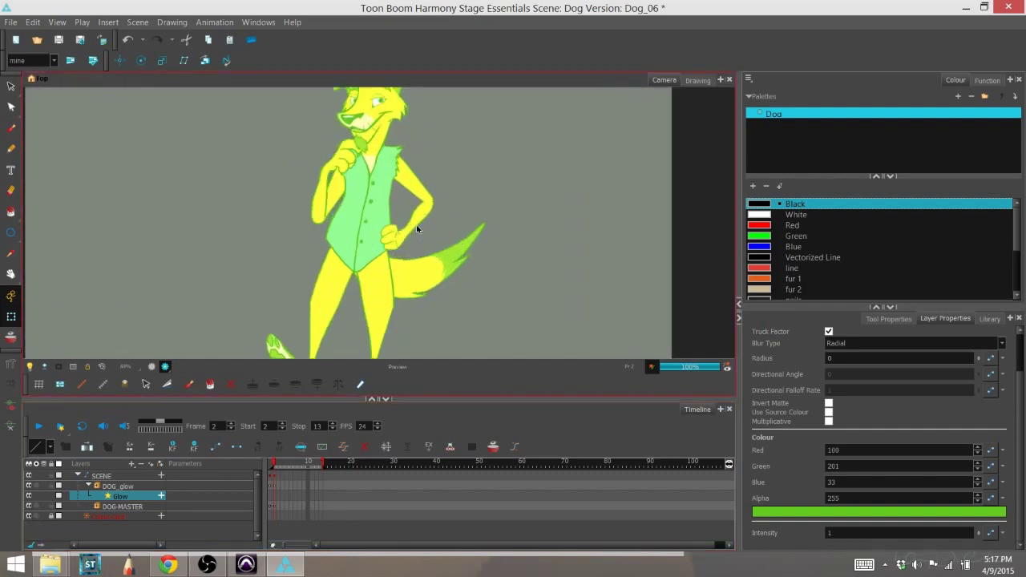
{"action": "scroll", "coordinate": [417, 229], "scroll_direction": "up", "scroll_amount": 1}
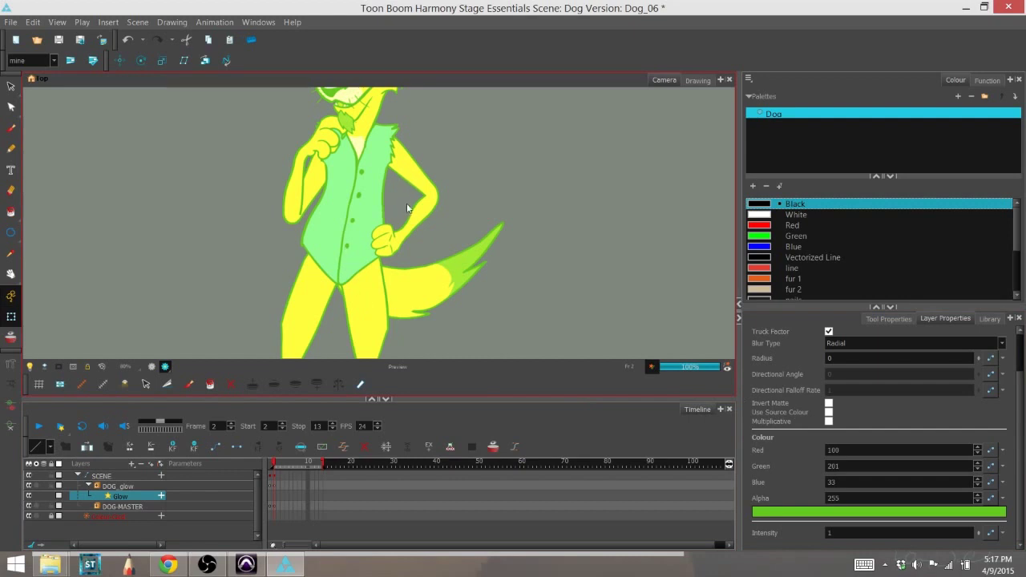
Step: Enter 13 as the Glow radius in Layer Properties, giving a 12.8 radius halo
{"action": "left_click", "coordinate": [785, 349]}
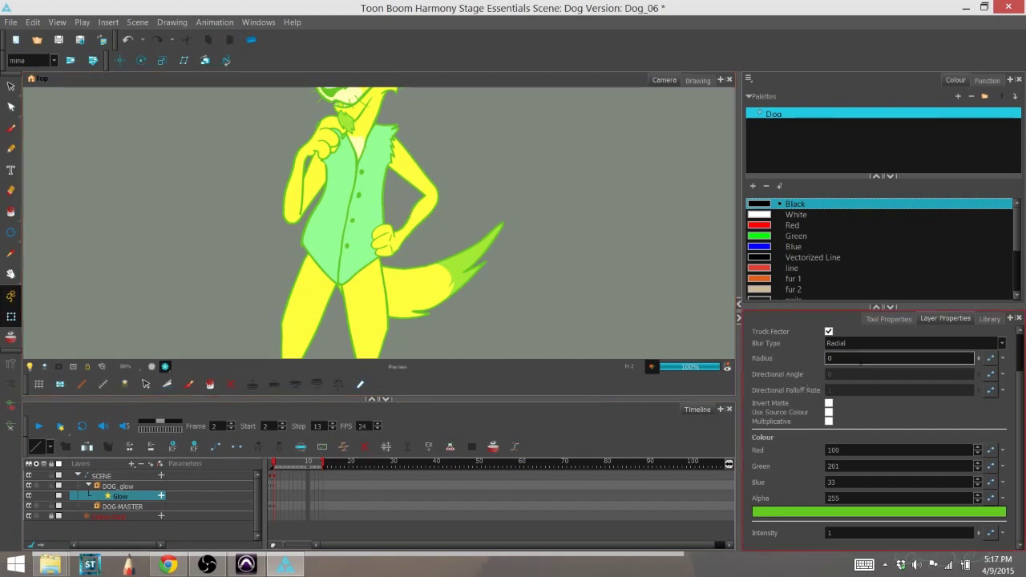
{"action": "left_click", "coordinate": [860, 360]}
{"action": "type", "text": "13"}
{"action": "key", "text": "Return"}
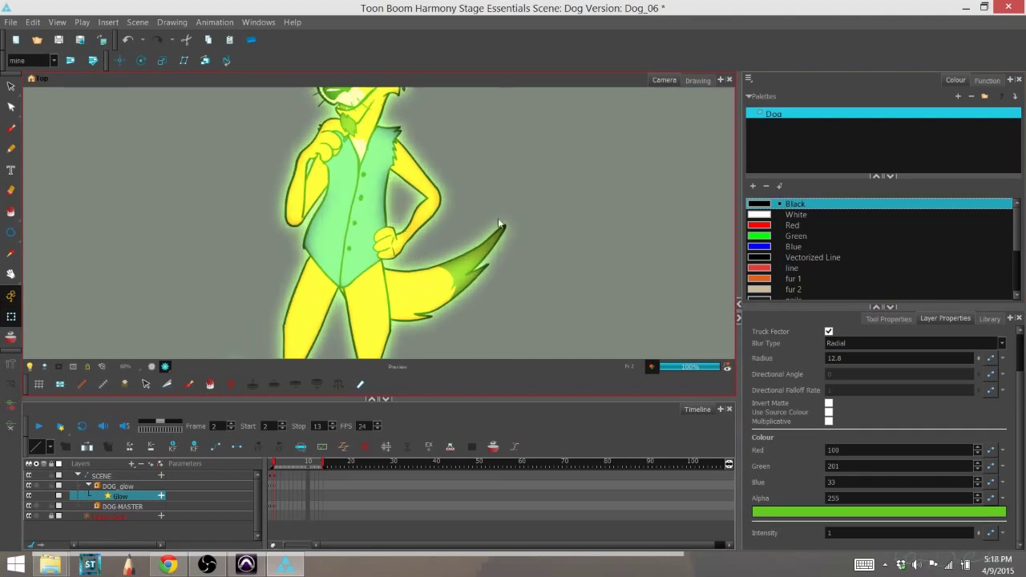
{"action": "scroll", "coordinate": [401, 184], "scroll_direction": "down", "scroll_amount": 2}
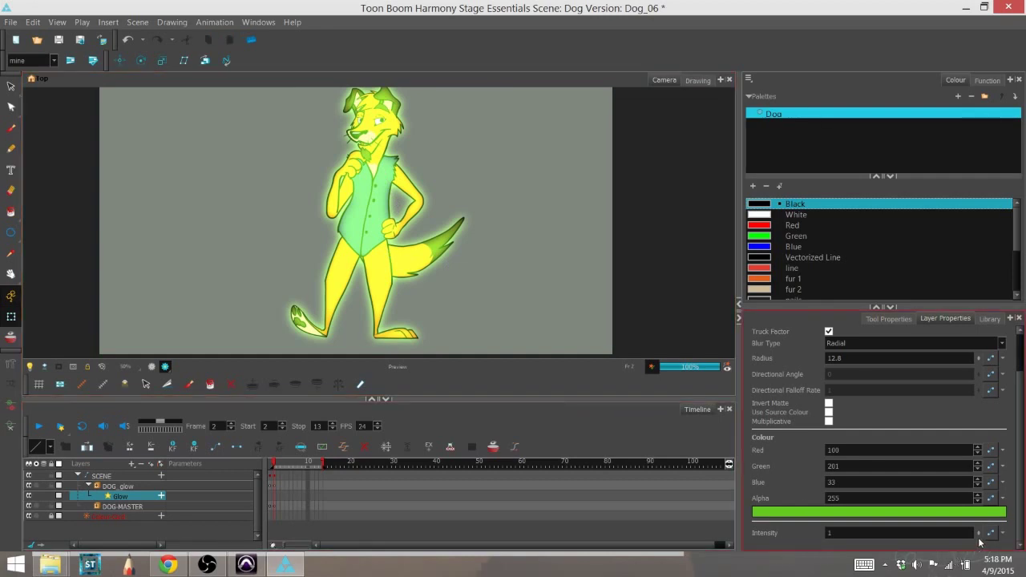
Step: Drag the Glow Intensity spin-box up to 2.1 and review the brighter glowing dog
{"action": "left_click_drag", "start_coordinate": [979, 532], "coordinate": [978, 513]}
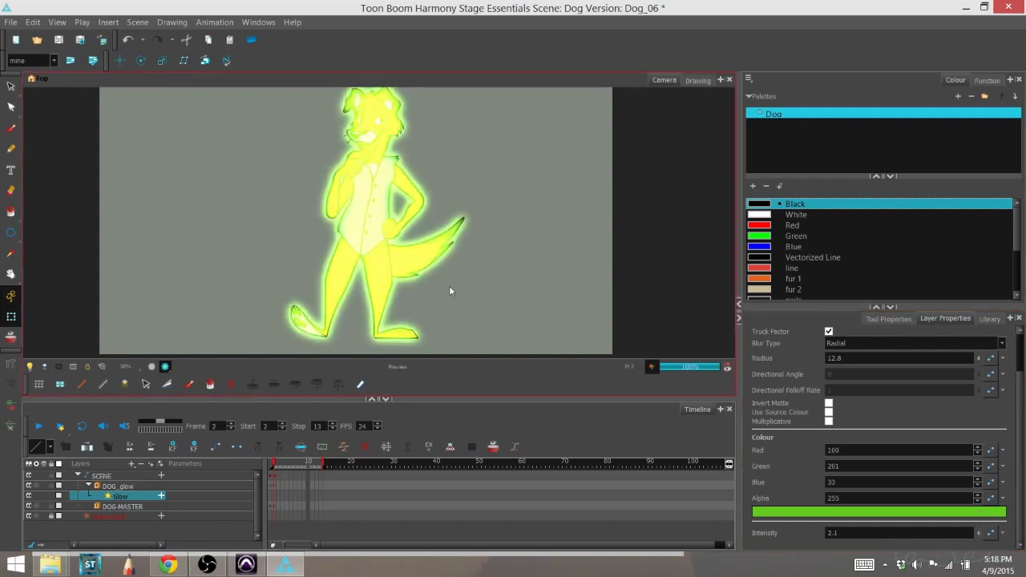
{"action": "scroll", "coordinate": [467, 265], "scroll_direction": "down", "scroll_amount": 1}
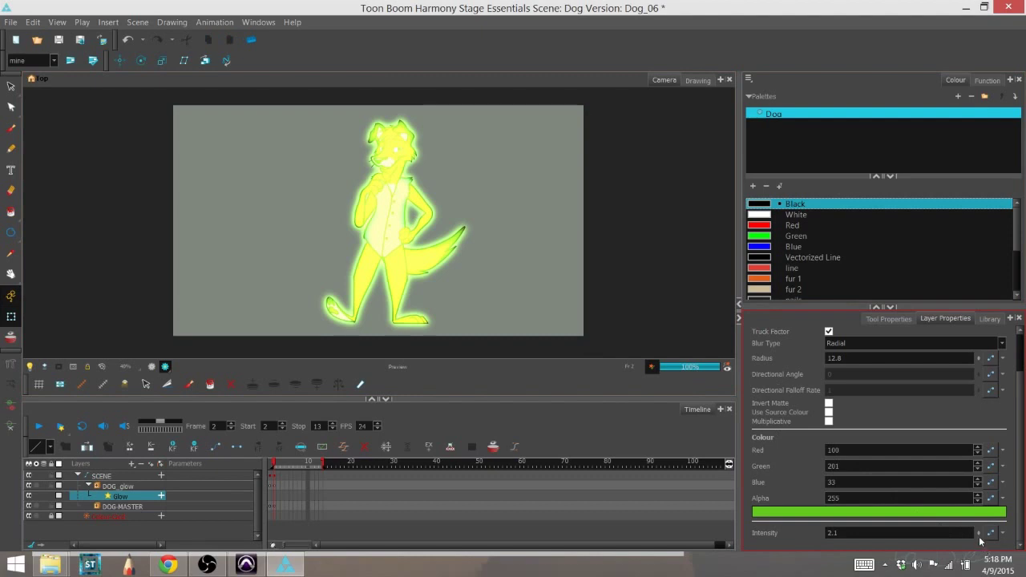
{"action": "scroll", "coordinate": [1024, 450], "scroll_direction": "up", "scroll_amount": 1}
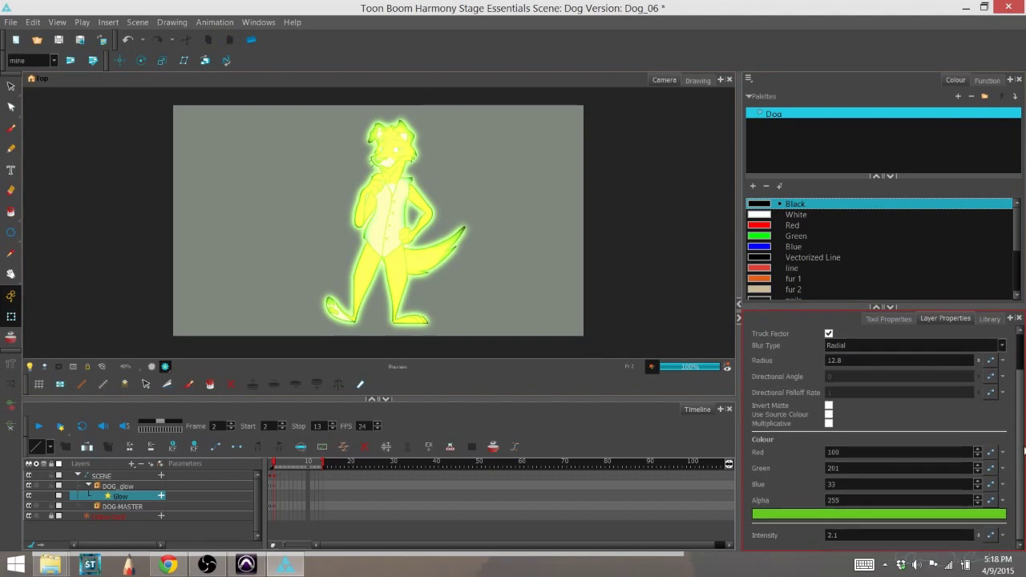
{"action": "scroll", "coordinate": [1023, 465], "scroll_direction": "down", "scroll_amount": 1}
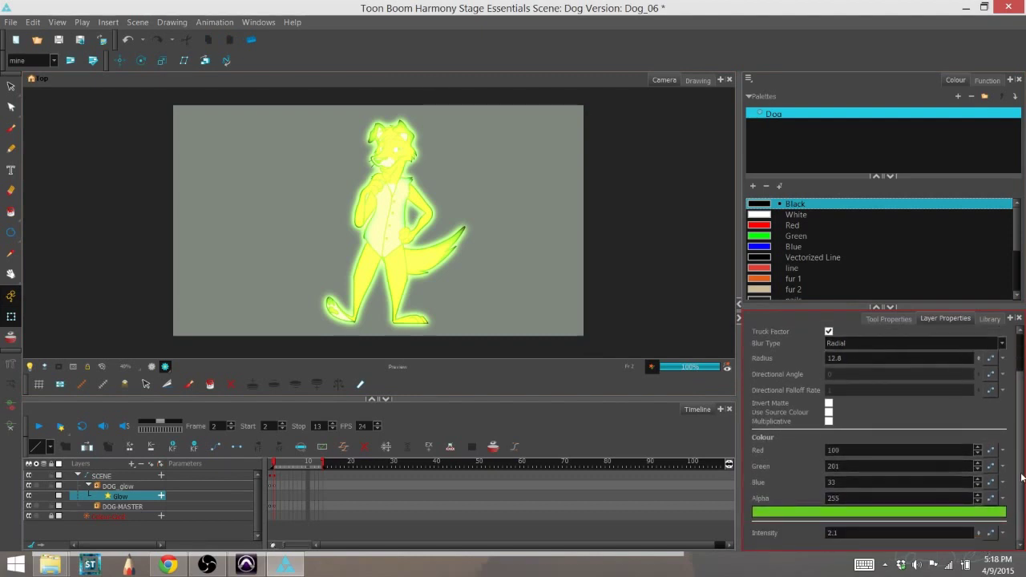
{"action": "left_click", "coordinate": [276, 471]}
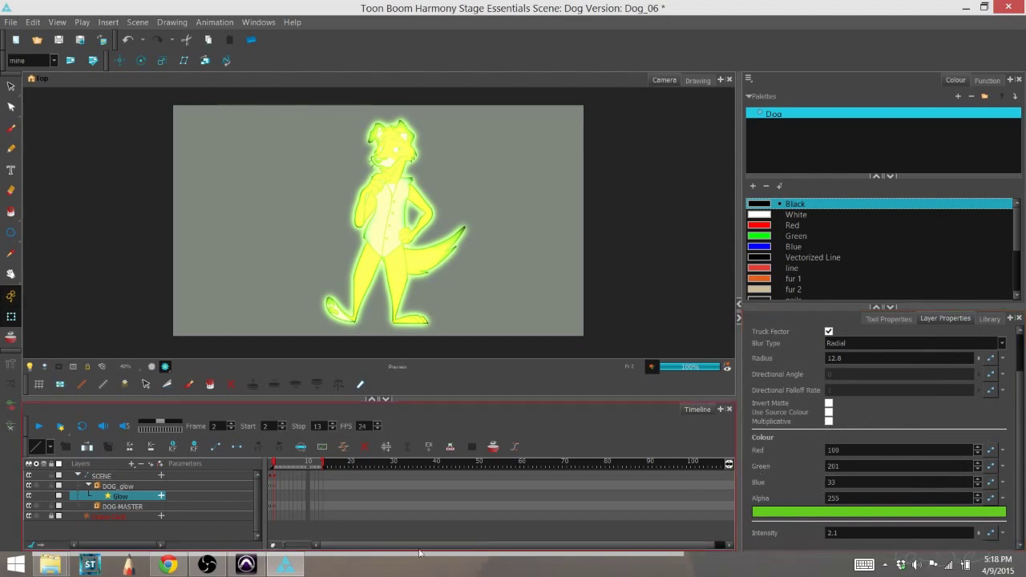
{"action": "left_click", "coordinate": [1011, 481]}
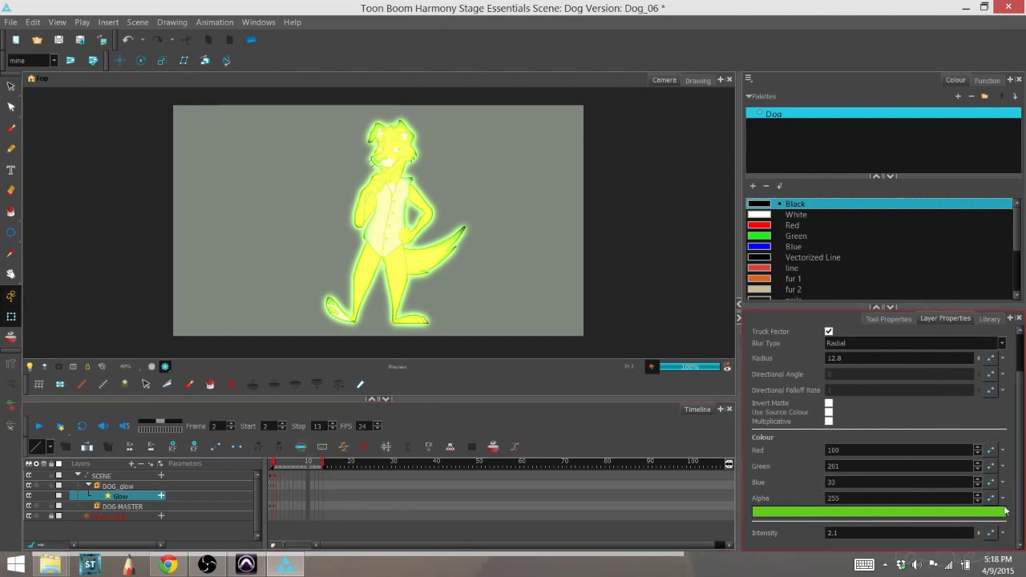
{"action": "scroll", "coordinate": [1019, 481], "scroll_direction": "down", "scroll_amount": 2}
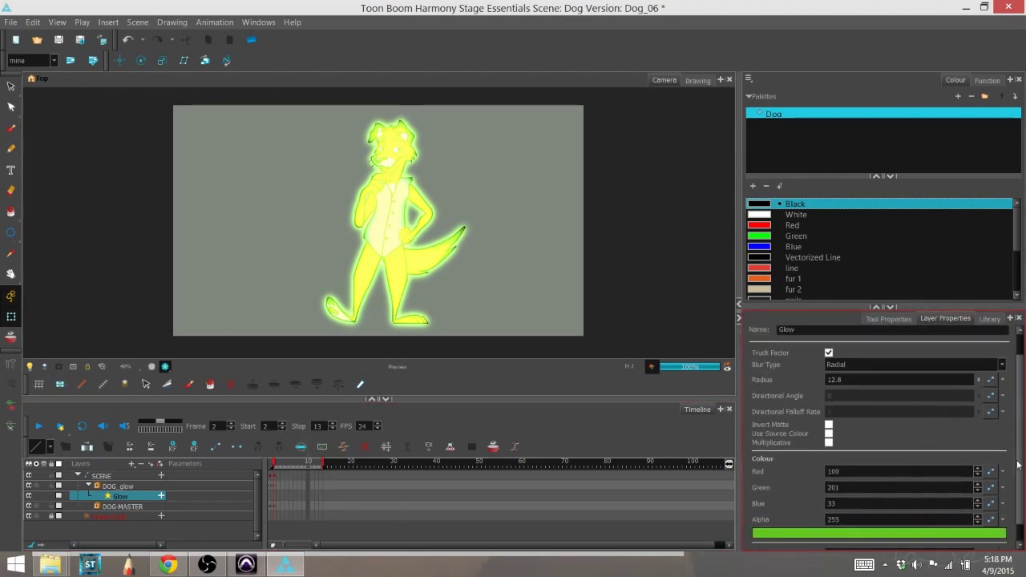
{"action": "scroll", "coordinate": [1020, 481], "scroll_direction": "up", "scroll_amount": 2}
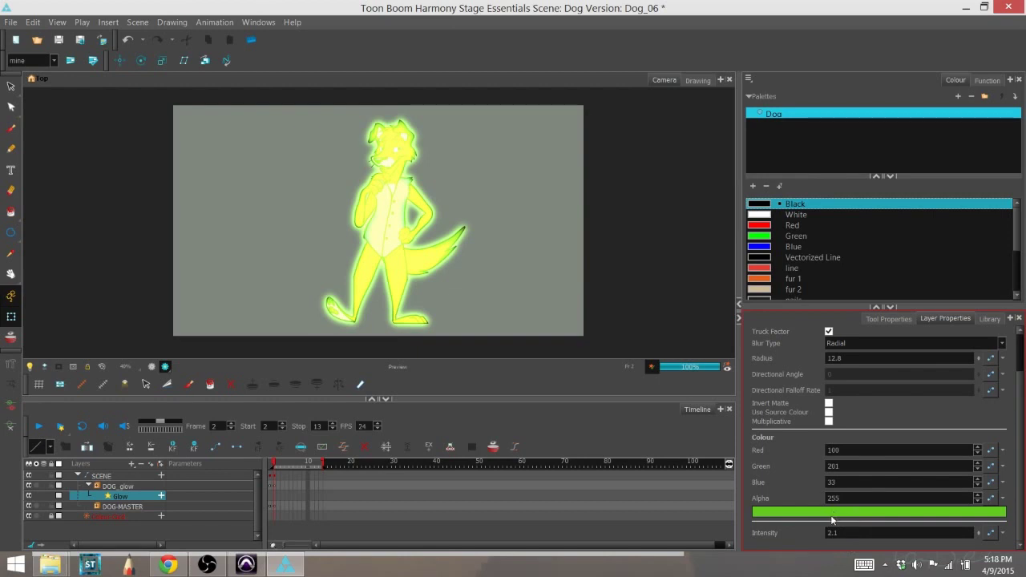
{"action": "left_click", "coordinate": [829, 404]}
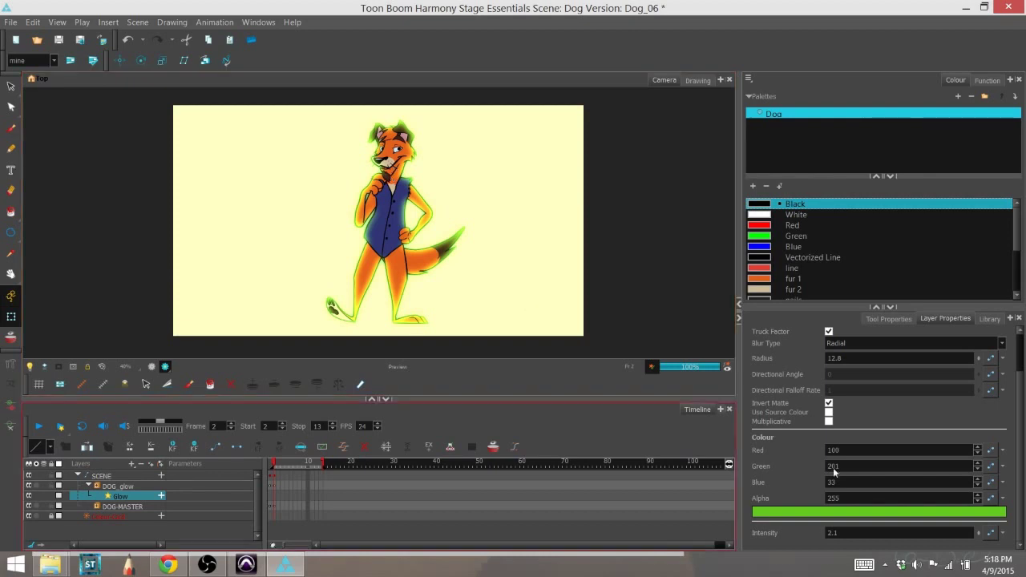
{"action": "left_click", "coordinate": [829, 404]}
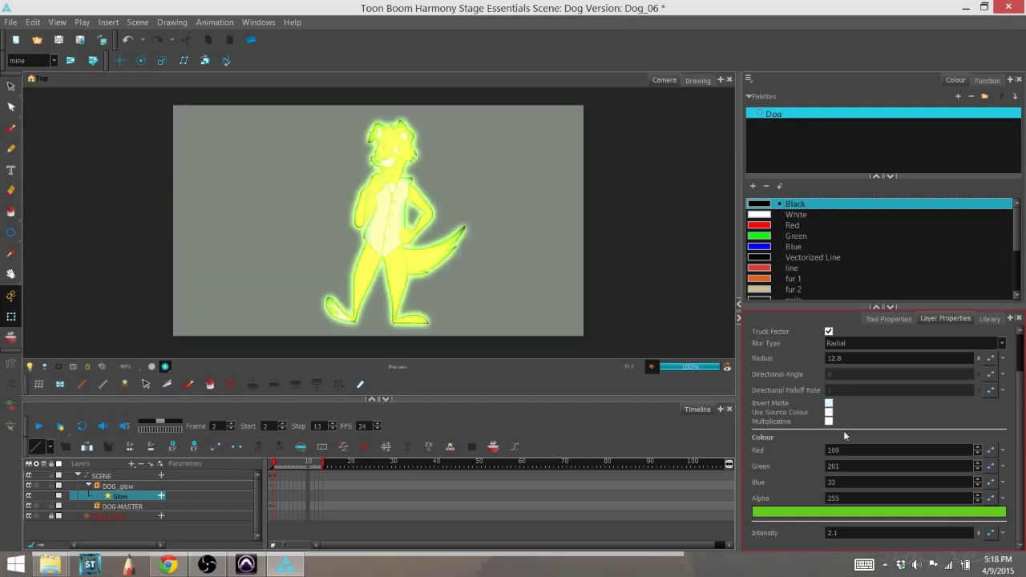
{"action": "left_click", "coordinate": [977, 530]}
Step: Turn on Use Source Colour for the Glow and settle its intensity at 1.5
{"action": "left_click_drag", "start_coordinate": [977, 533], "coordinate": [922, 532]}
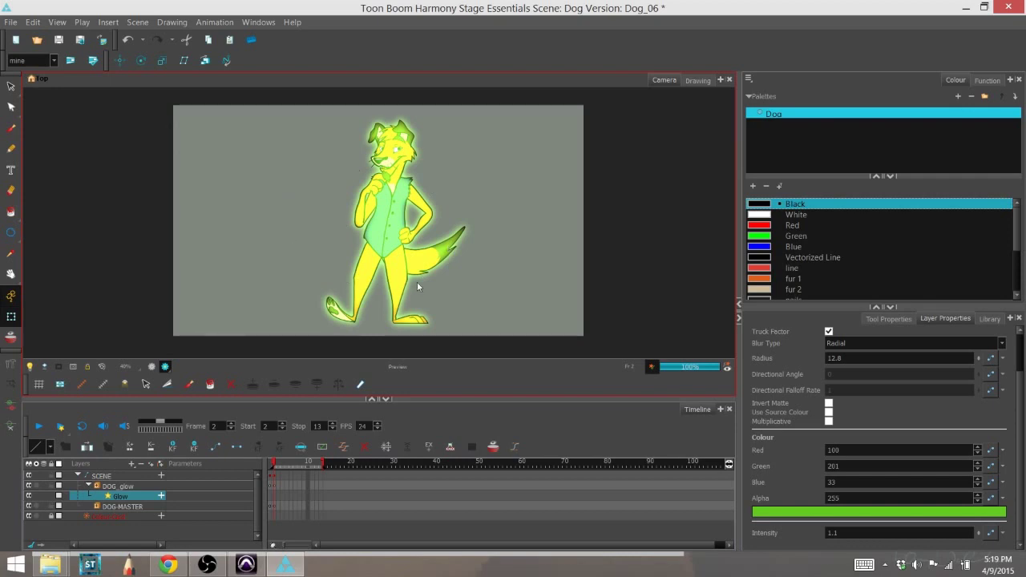
{"action": "left_click", "coordinate": [829, 412]}
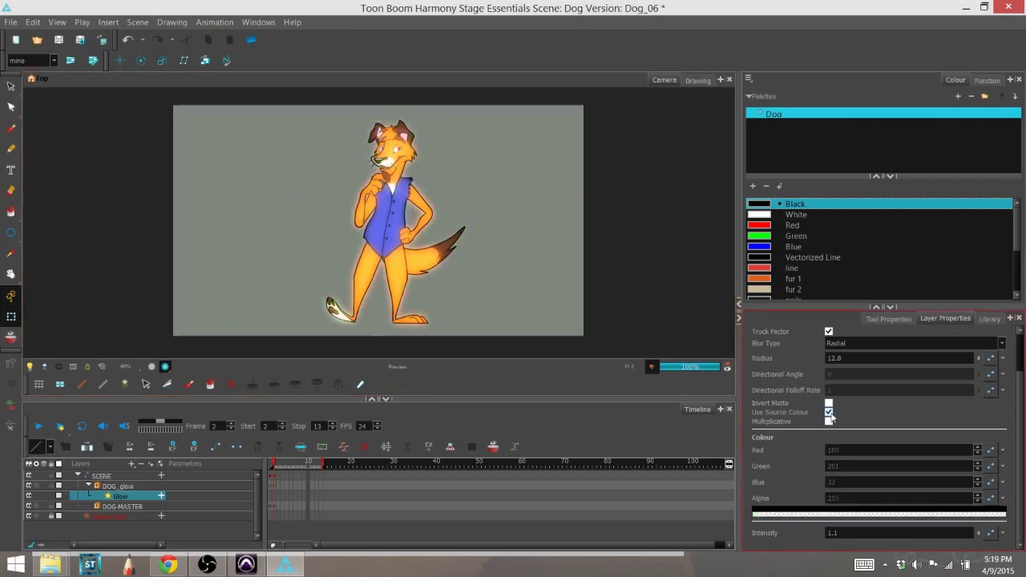
{"action": "scroll", "coordinate": [405, 223], "scroll_direction": "up", "scroll_amount": 2}
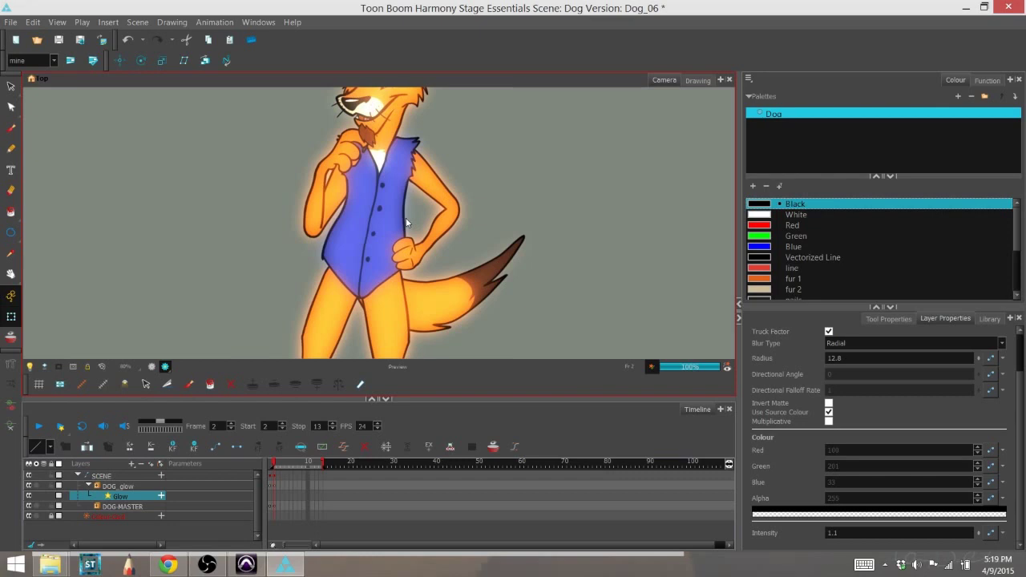
{"action": "scroll", "coordinate": [406, 223], "scroll_direction": "down", "scroll_amount": 2}
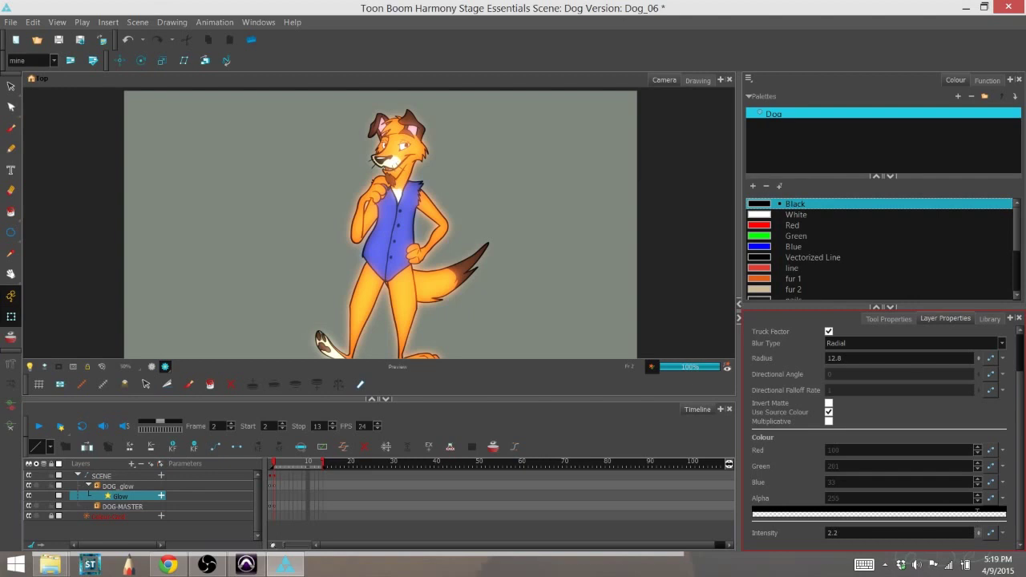
{"action": "mouse_move", "coordinate": [976, 532]}
{"action": "left_mouse_down"}
{"action": "mouse_move", "coordinate": [979, 514]}
{"action": "mouse_move", "coordinate": [994, 572]}
{"action": "mouse_move", "coordinate": [991, 553]}
{"action": "mouse_move", "coordinate": [980, 552]}
{"action": "left_mouse_up"}
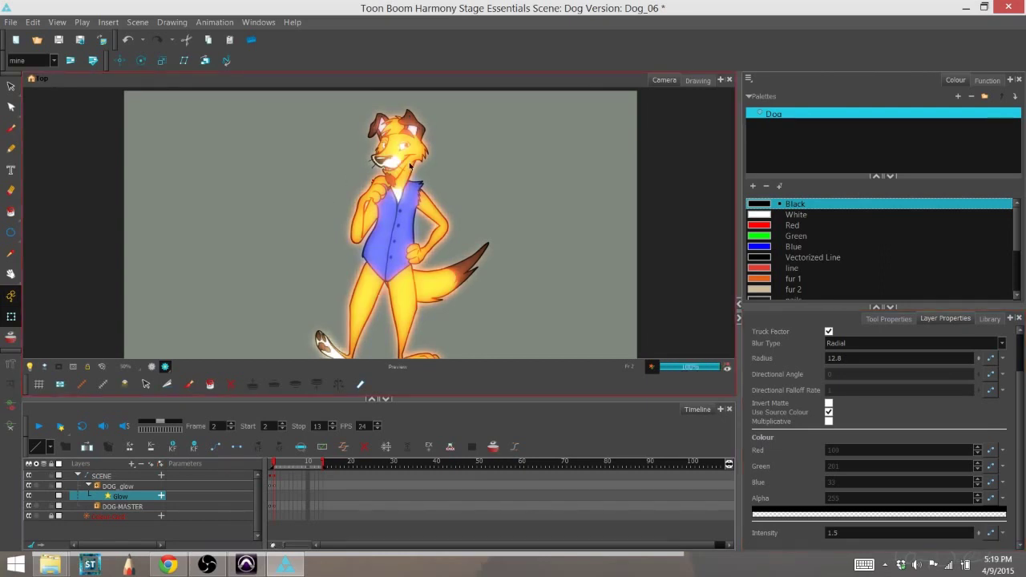
{"action": "scroll", "coordinate": [410, 166], "scroll_direction": "up", "scroll_amount": 4}
{"action": "scroll", "coordinate": [417, 176], "scroll_direction": "down", "scroll_amount": 2}
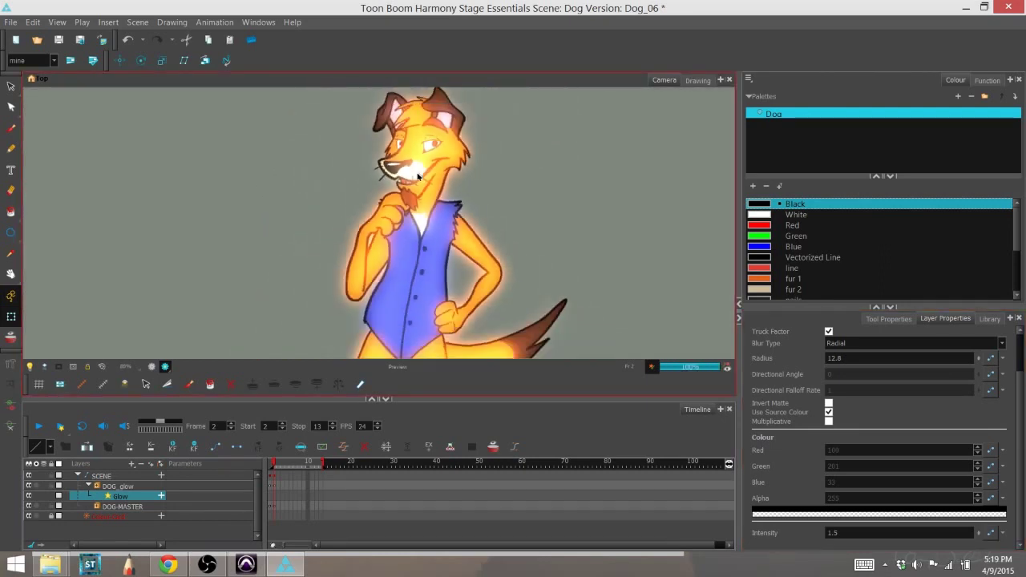
{"action": "scroll", "coordinate": [418, 175], "scroll_direction": "down", "scroll_amount": 4}
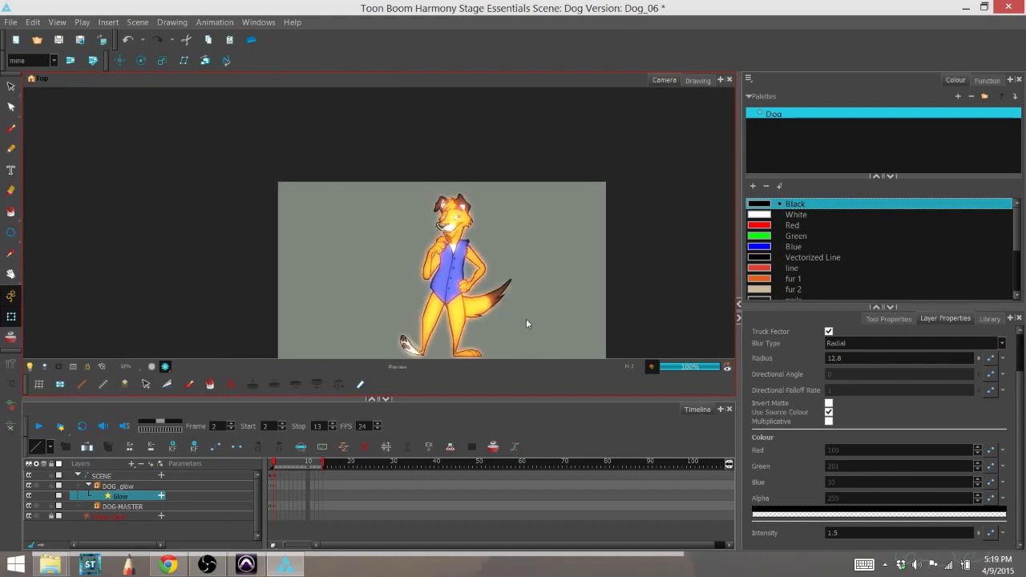
{"action": "left_click_drag", "start_coordinate": [526, 318], "coordinate": [520, 283]}
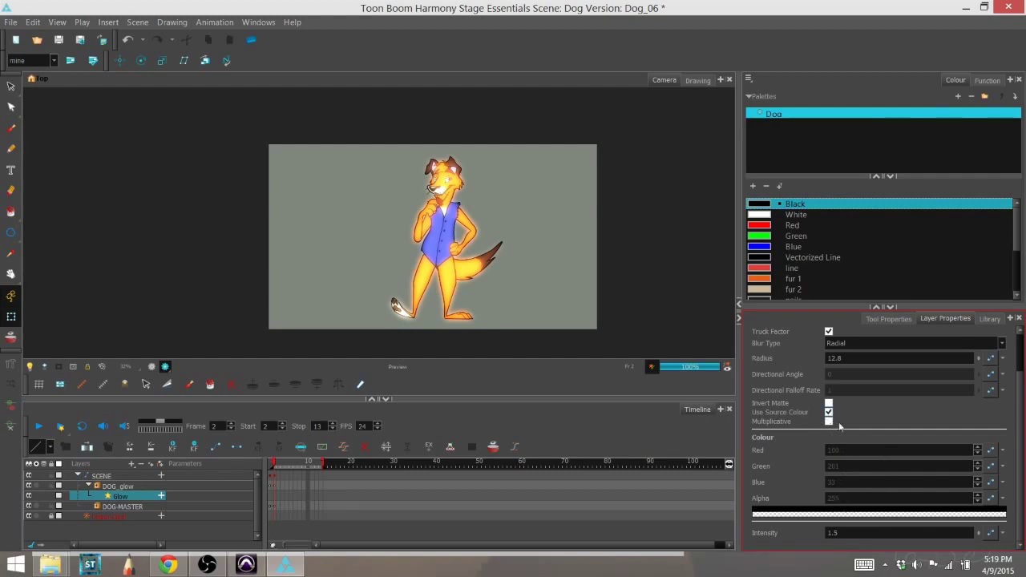
{"action": "scroll", "coordinate": [498, 266], "scroll_direction": "up", "scroll_amount": 1}
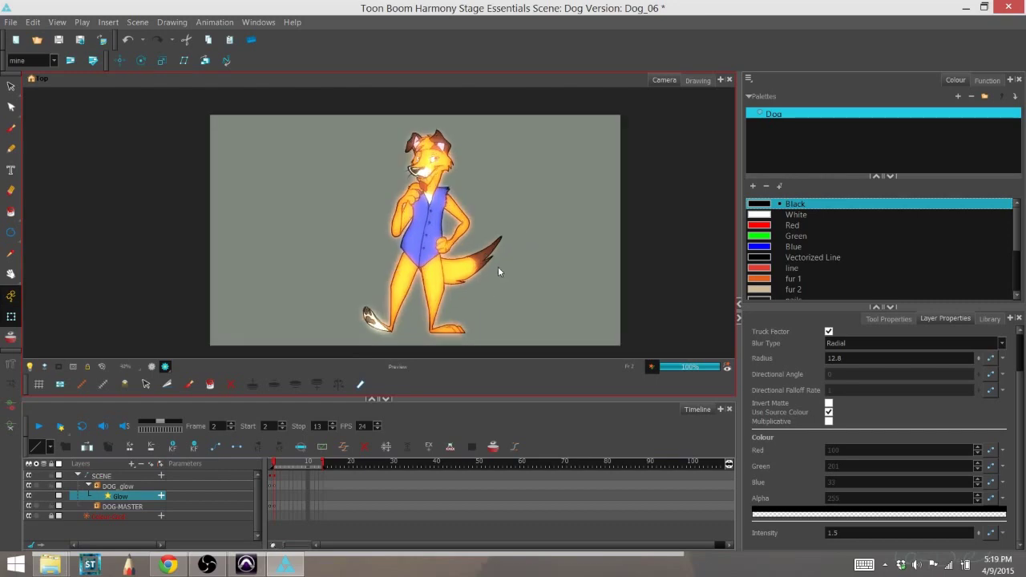